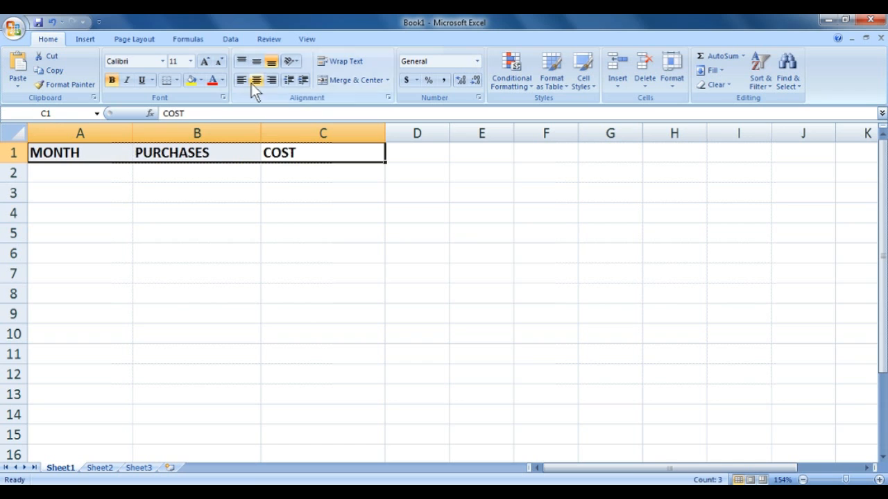
Center the row 1 headings and enter January, February, January, March and March in cells A2:A6.
left_click(256, 80)
left_click(116, 173)
type("January")
key("Return")
type("February")
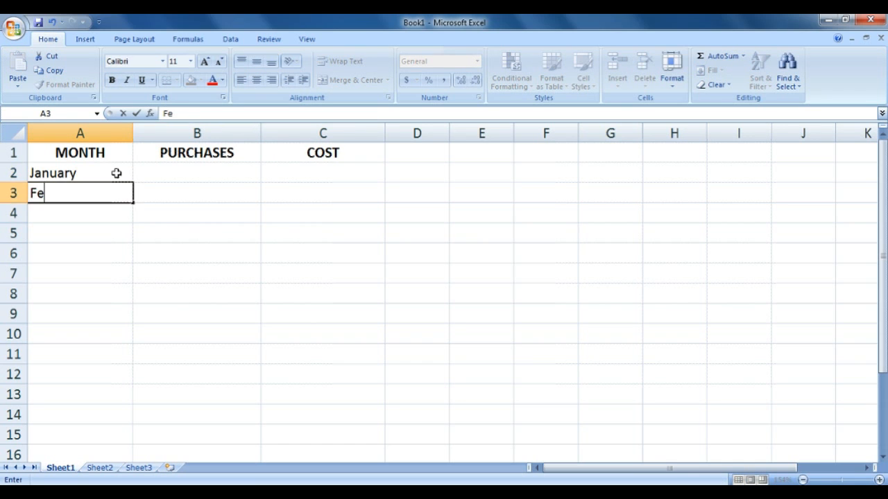
key("Return")
type("January")
key("Return")
type("March Mar")
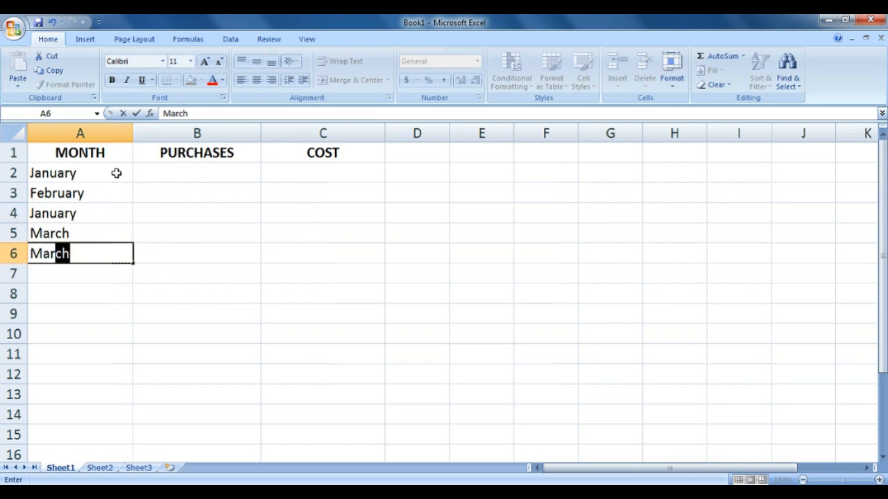
key("Return")
Continue the MONTH column with April, May, May and April in cells A7:A10.
type("April May")
key("Return")
type("May")
key("Return")
type("April")
key("Return")
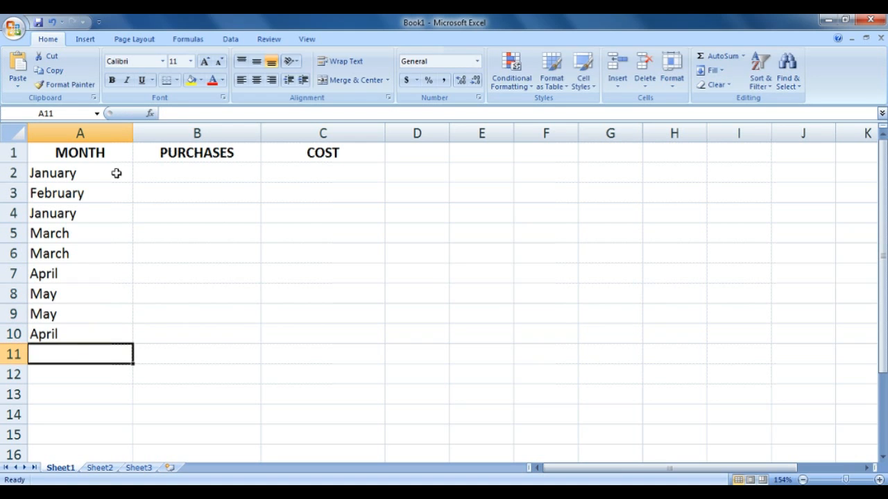
Complete the MONTH column with January, February, April, May and April in cells A11:A15.
type("January")
key("Return")
type("February")
key("Return")
type("April")
key("Return")
type("May")
key("Return")
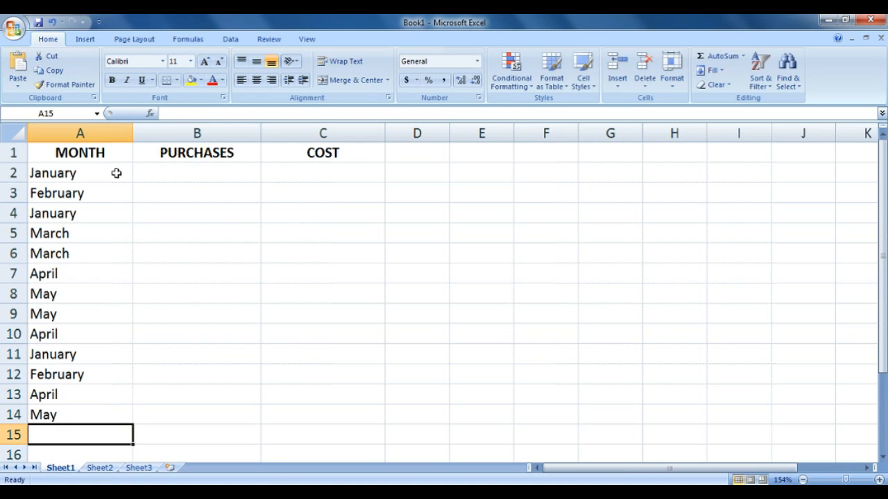
type("April")
key("Return")
Enter Books, Furniture, Books, Electronic Items and Books under PURCHASES in cells B2:B6.
key("Up")
key("Up")
key("Up")
key("Up")
key("Up")
key("Up")
key("Up")
key("Up")
key("Up")
key("Up")
key("Up")
key("Up")
key("Up")
key("Up")
key("Up")
key("Right")
key("Down")
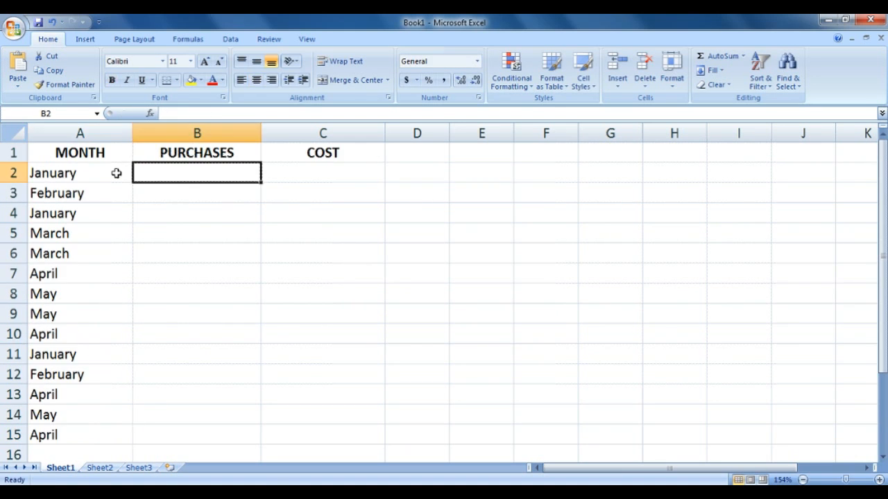
type("Books")
key("Return")
type("Furniture")
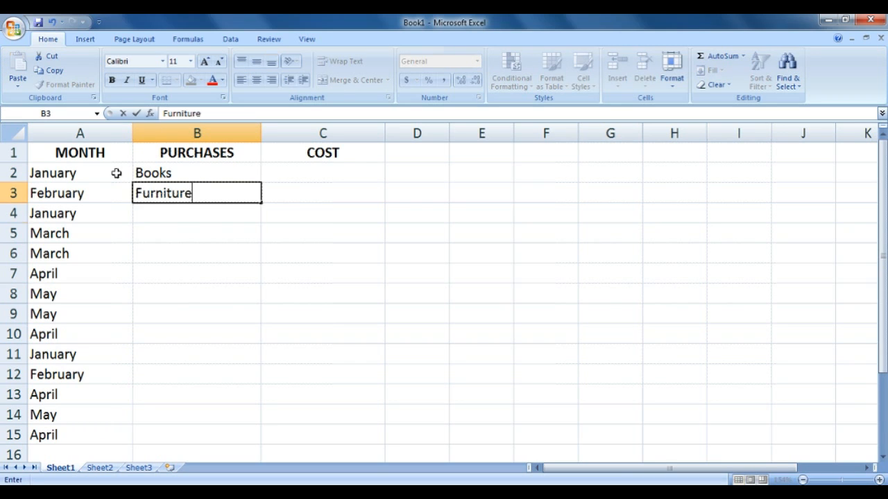
key("Return")
type("Books")
key("Return")
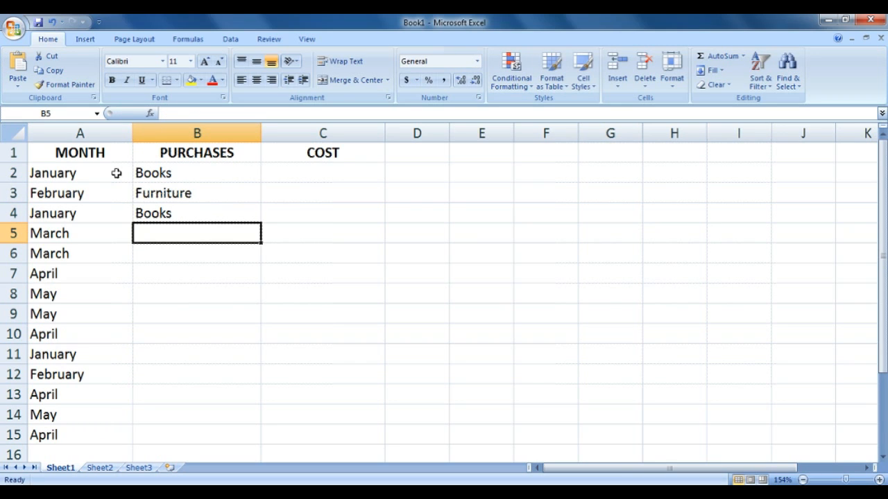
type("Electronic Items")
key("Return")
type("Boo")
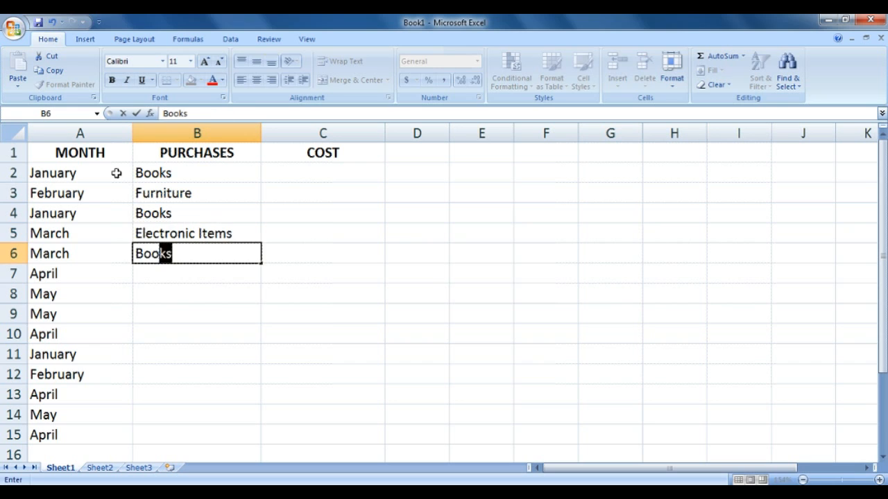
key("Return")
Fill B7:B9 with Furniture, B10:B12 with Electronic Items, B13 with Books, B14 with Electronic Items and B15 with Books.
type("Furniture")
key("Return")
type("F")
key("Return")
type("F")
key("Return")
type("E ")
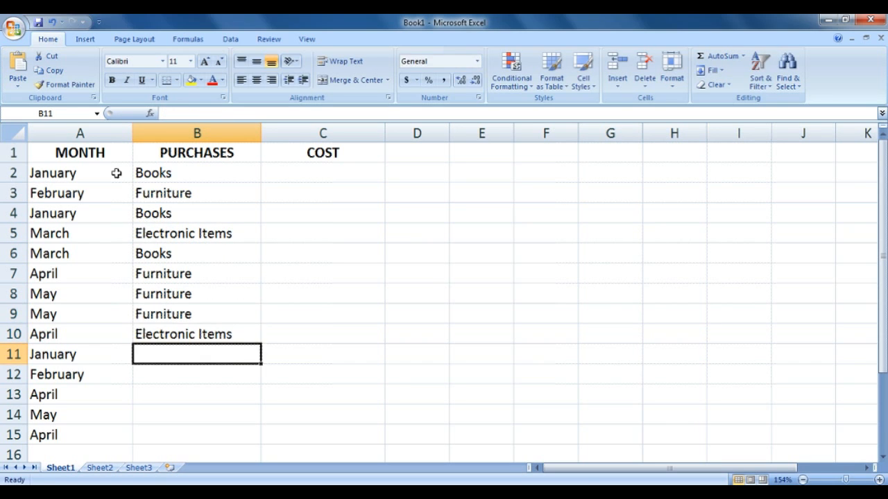
type("E E B E B")
Enter the costs 1000, 1526, 3211, 5000, 8565, 23111 and 50000 in cells C2:C8.
key("ctrl+Home")
key("Right")
key("Right")
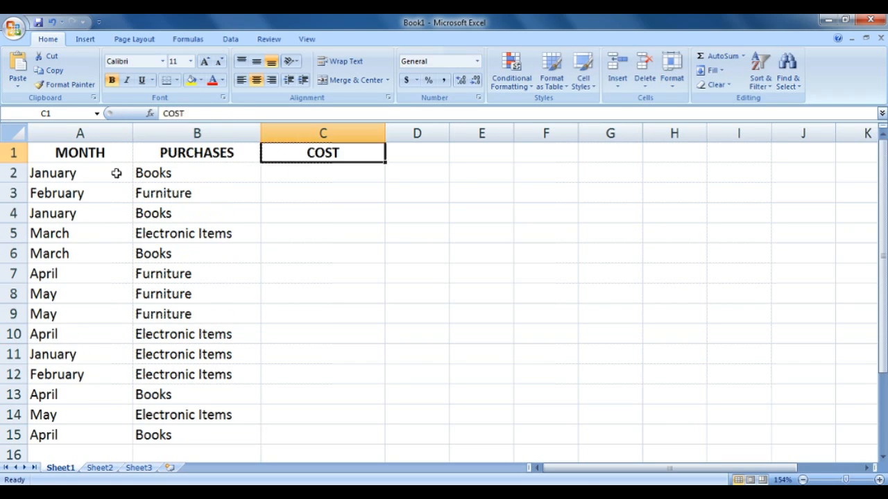
key("Down")
type("1000 1526 3211 5000 8")
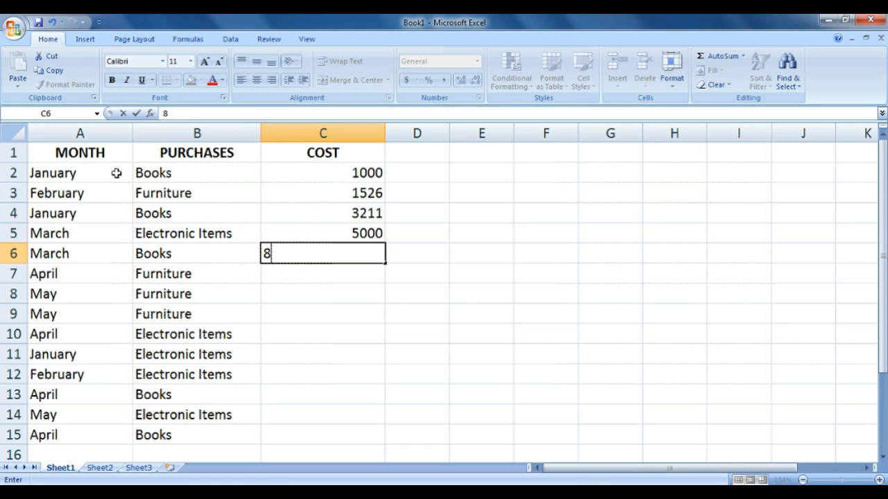
type("565")
key("Return")
type("23111")
key("Return")
type("50000")
key("Return")
Change the February furniture cost in cell C3 to 50000.
key("Up")
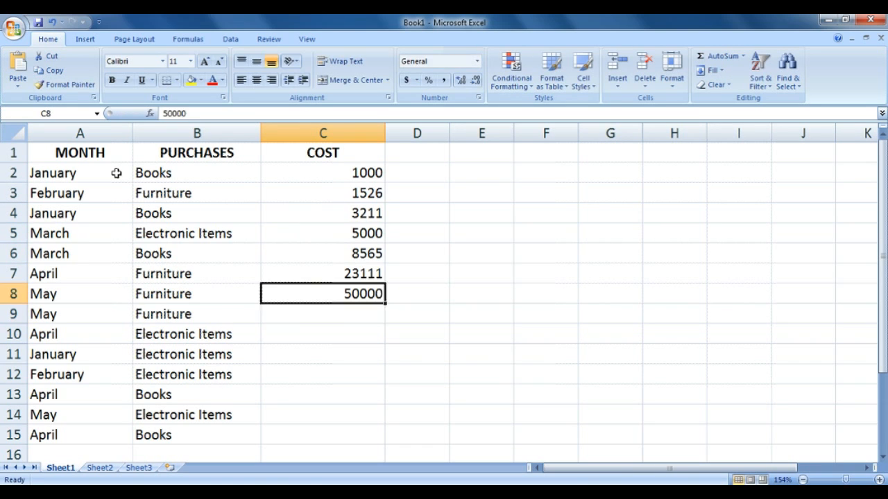
key("Up")
key("Up")
key("Up")
key("Up")
key("Up")
type("50000")
key("Return")
Complete the COST column with 60000, 9000, 45000, 5000, 200, 65000 and 500 in cells C9:C15.
key("Down")
key("Down")
key("Down")
key("Down")
key("Down")
type("60000")
key("Return")
type("9000")
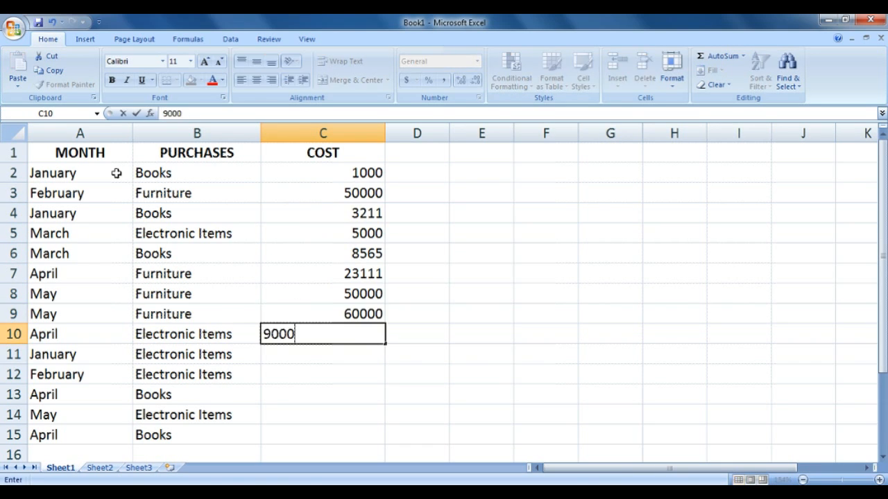
key("Return")
type("45000")
key("Return")
type("5000")
key("Return")
type("200")
key("Return")
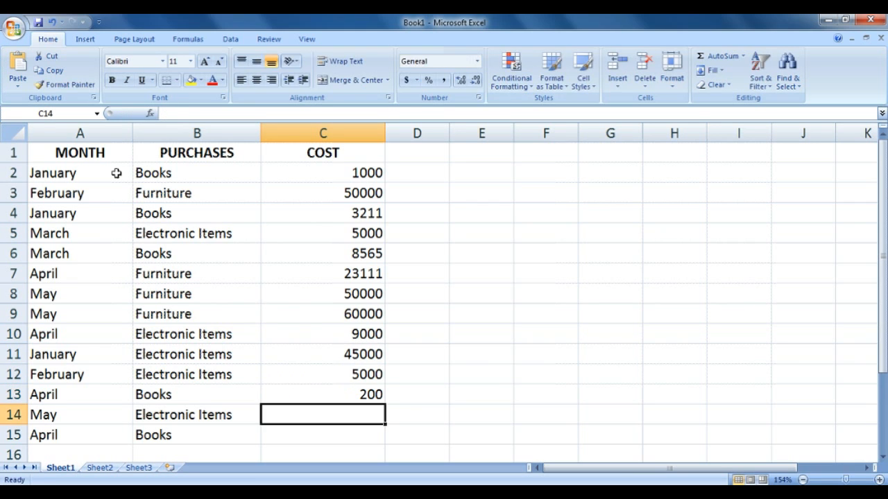
type("6500")
key("Return")
type("500")
Apply all borders to the data table in A1:C15 and deselect it.
key("Up")
key("Up")
key("Up")
key("Up")
key("Up")
key("Up")
key("Up")
key("Up")
key("Up")
key("Up")
key("Up")
key("Up")
key("Up")
key("Up")
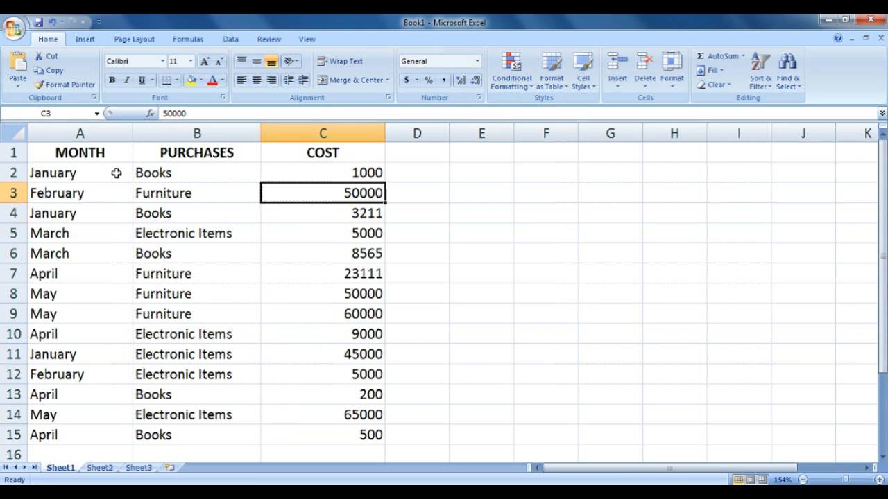
key("shift+Left")
key("shift+Left")
key("shift+Down")
key("shift+Down")
key("shift+Down")
key("shift+Down")
key("shift+Down")
key("shift+Down")
key("shift+Down")
key("shift+Down")
key("shift+Down")
key("shift+Down")
key("shift+Down")
key("shift+Down")
key("shift+Down")
key("shift+Down")
left_click(176, 80)
left_click(224, 208)
left_click(182, 221)
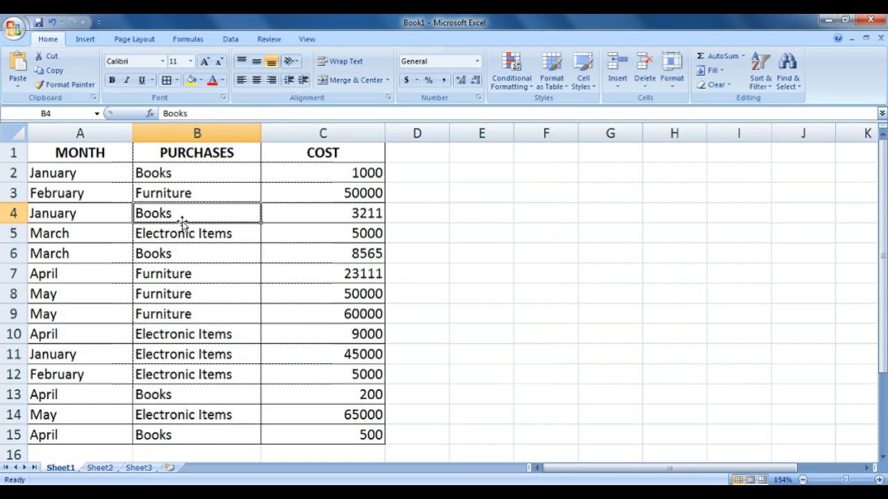
left_click(416, 373)
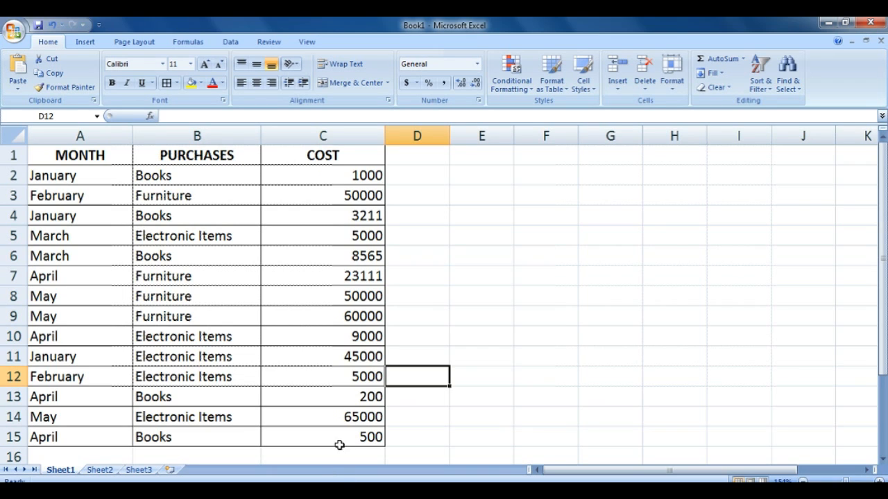
Start a new PivotTable using the table A1:C15 on Sheet1 as its source range.
left_click(88, 41)
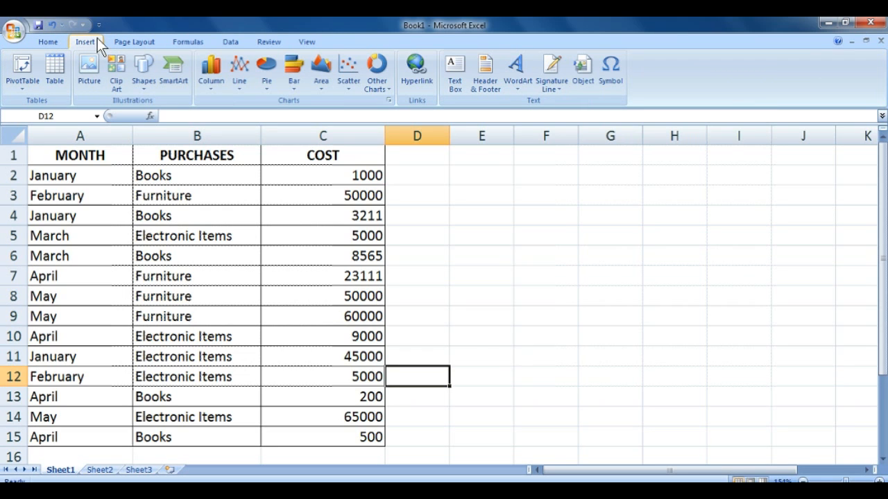
left_click(23, 66)
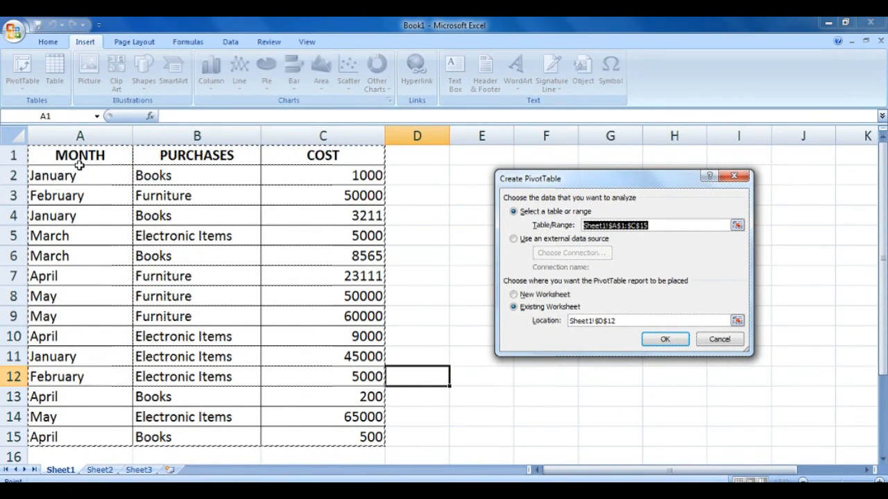
left_click_drag(81, 156, 373, 440)
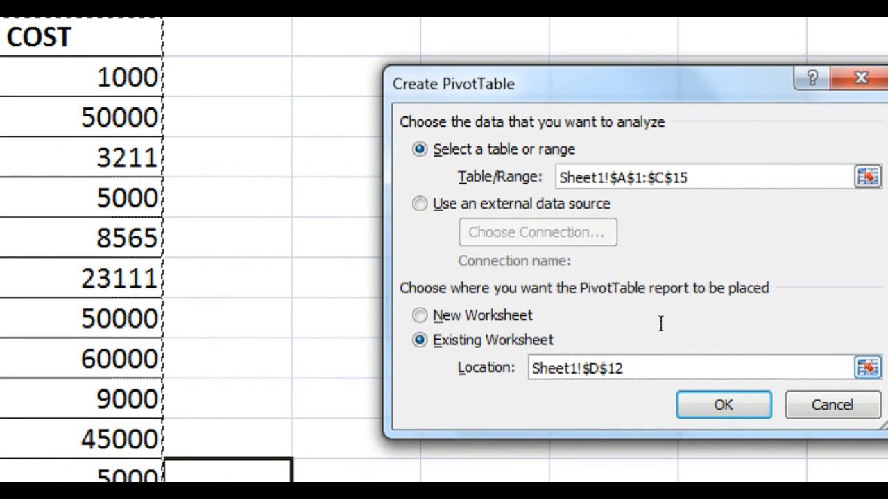
Create the PivotTable in the existing worksheet with the location set to Sheet2!$A$1:$G$23.
left_click(522, 314)
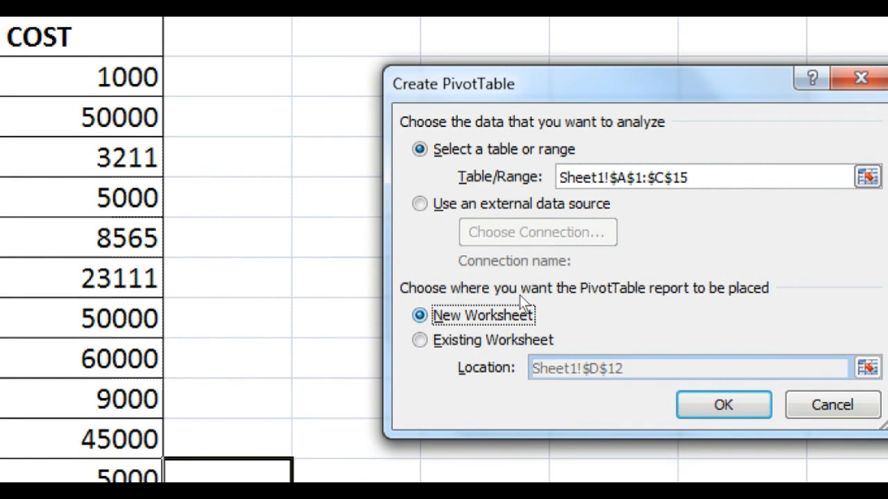
key("Down")
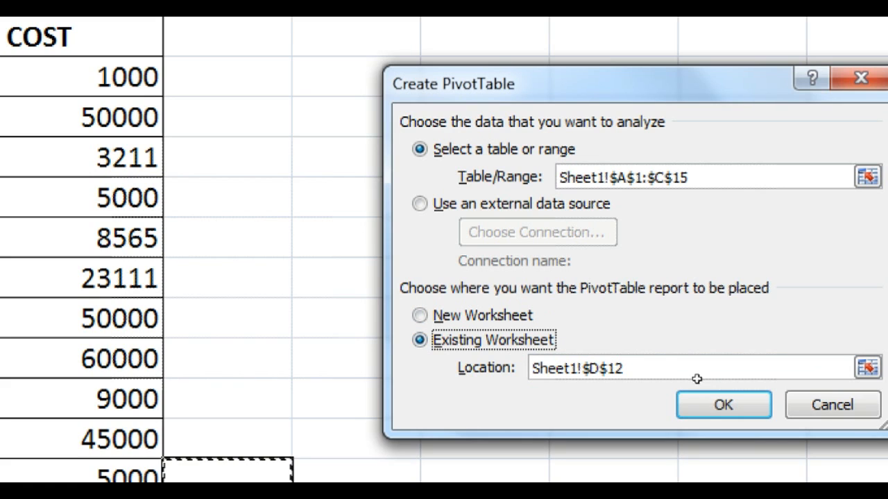
key("Tab")
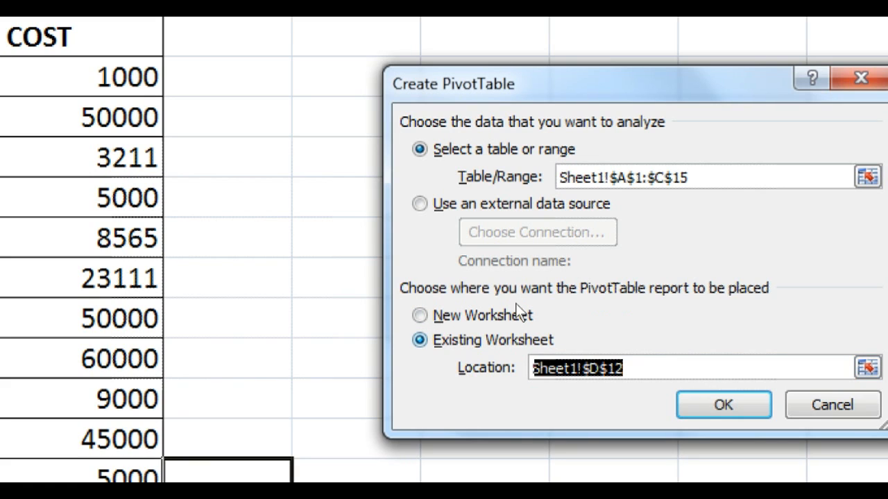
key("BackSpace")
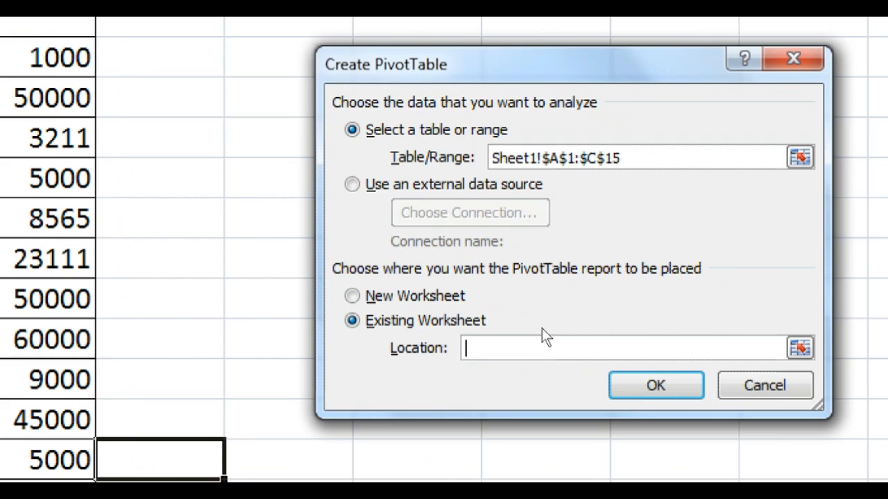
scroll(612, 347, "down", 4)
scroll(612, 347, "up", 4)
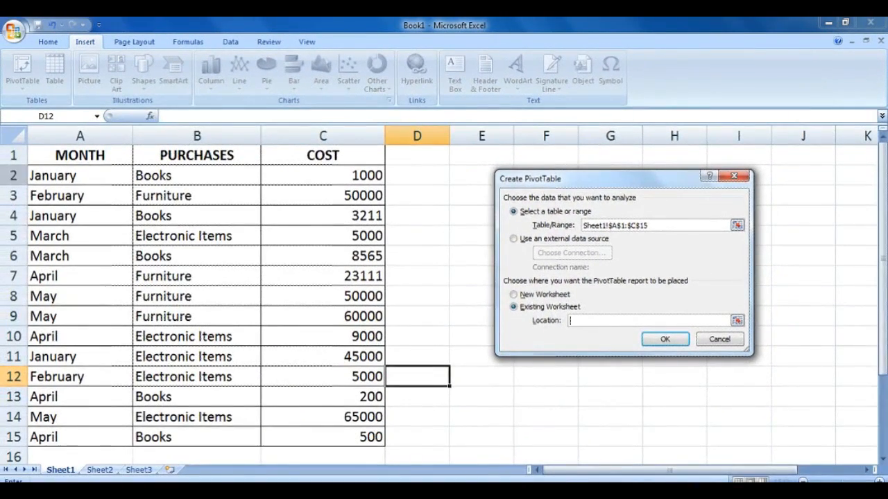
left_click(104, 472)
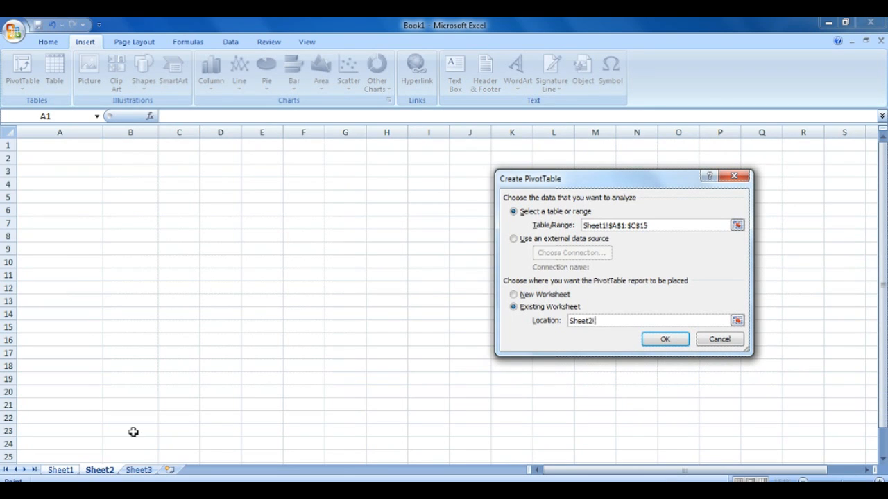
left_click_drag(49, 145, 357, 426)
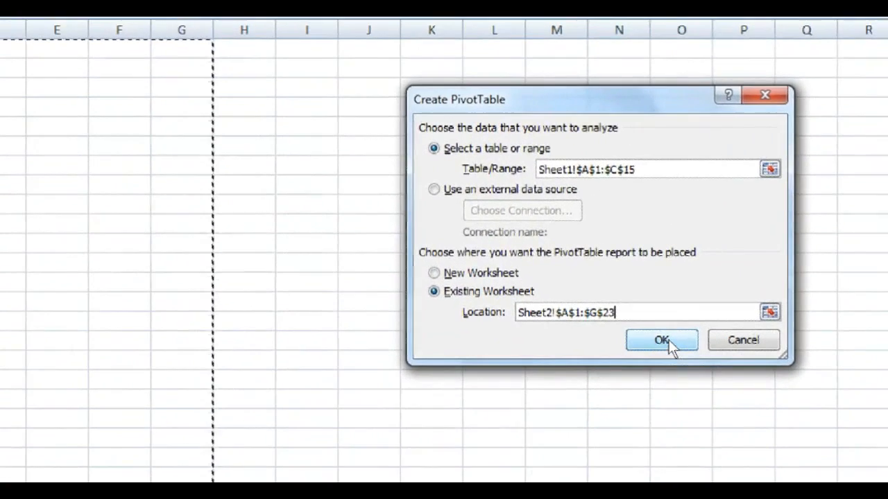
left_click(666, 340)
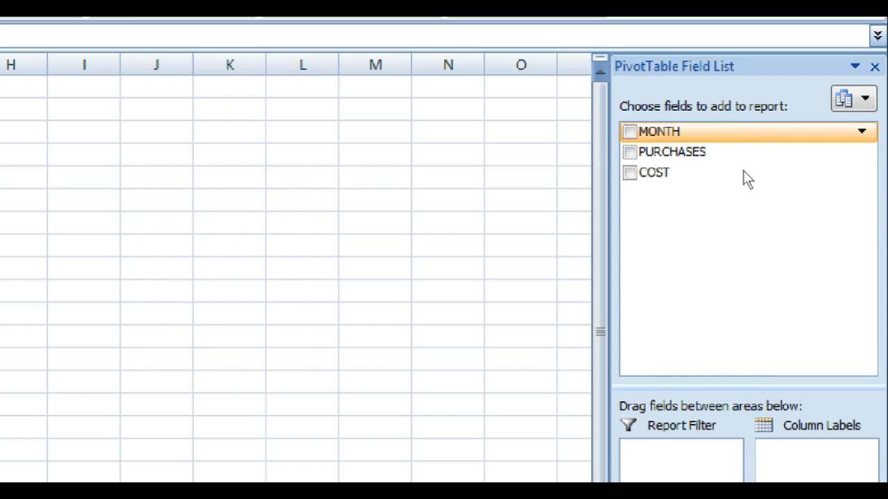
Add the MONTH, PURCHASES and COST fields to the PivotTable and move MONTH and PURCHASES to the column labels.
left_click(630, 132)
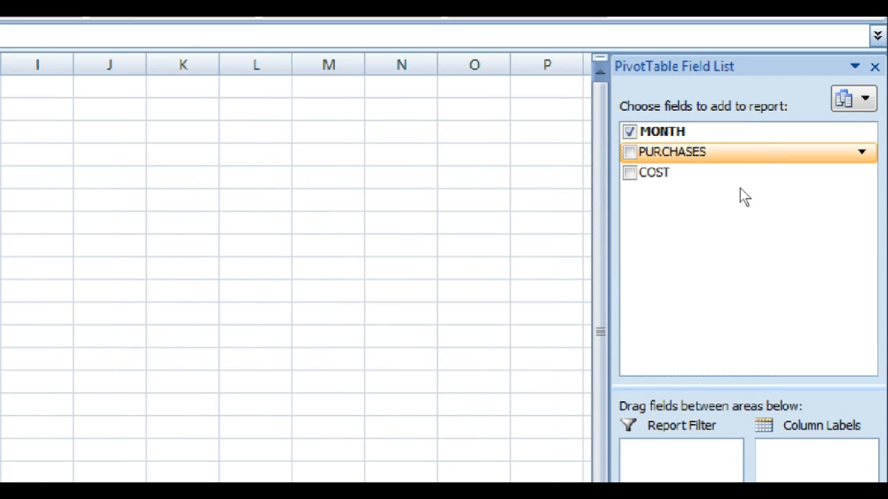
left_click(629, 152)
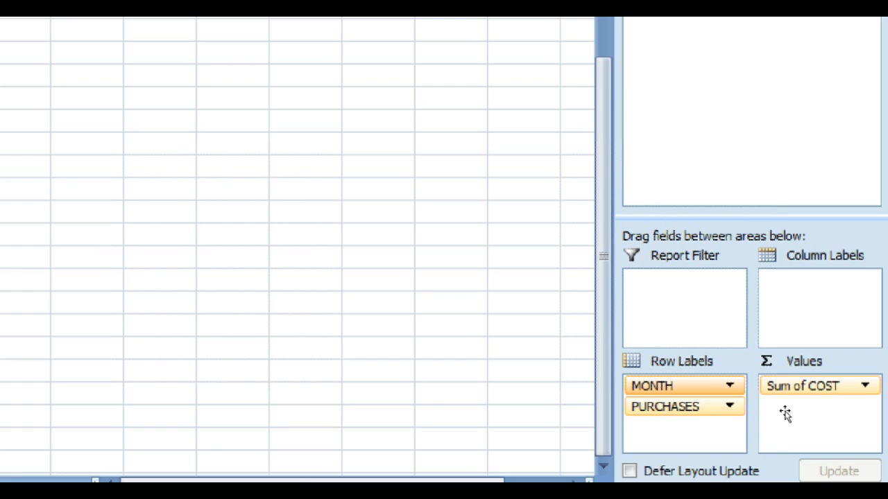
left_click(729, 386)
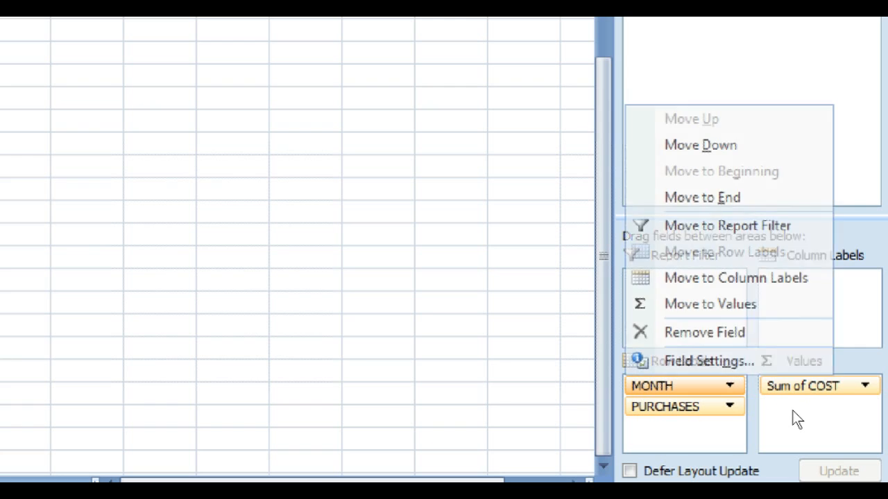
left_click(782, 277)
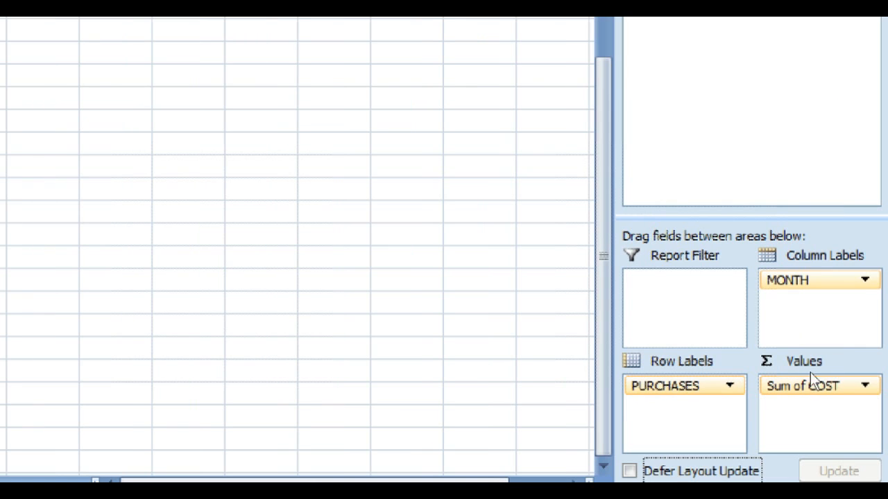
left_click(729, 386)
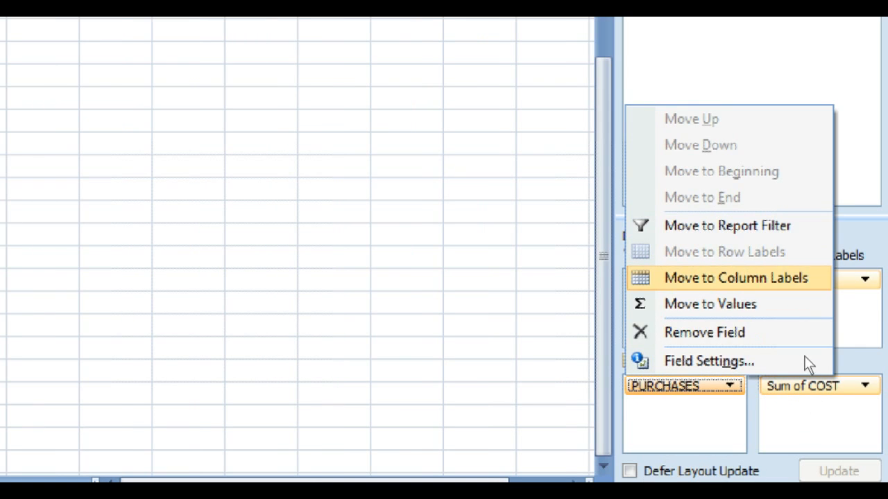
left_click(782, 277)
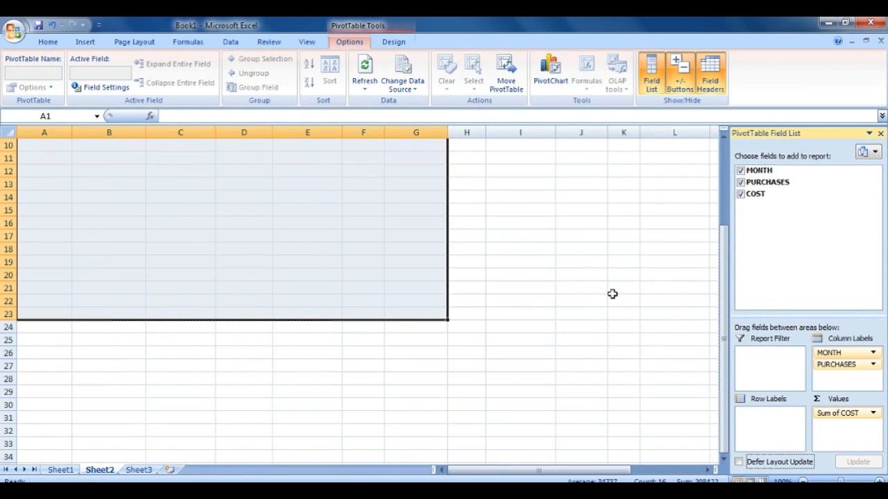
scroll(722, 276, "up", 3)
left_click(476, 157)
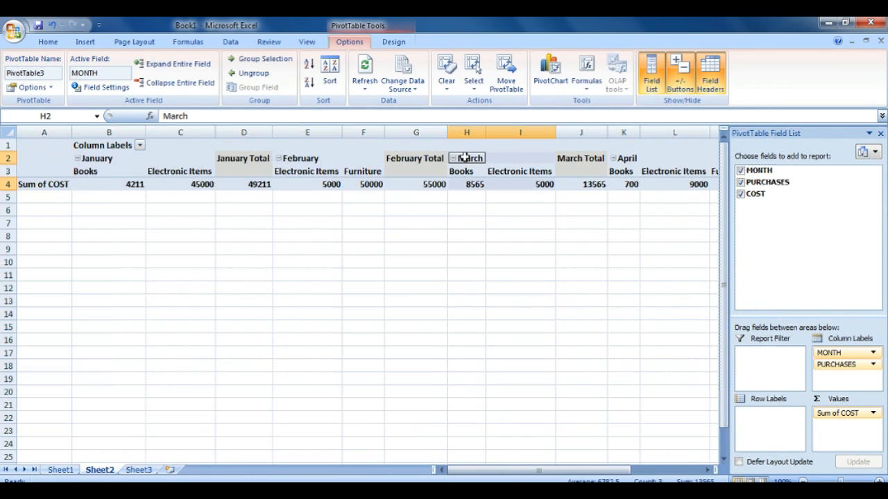
Move the PURCHASES field from the column labels to the row labels of the PivotTable.
left_click(107, 173)
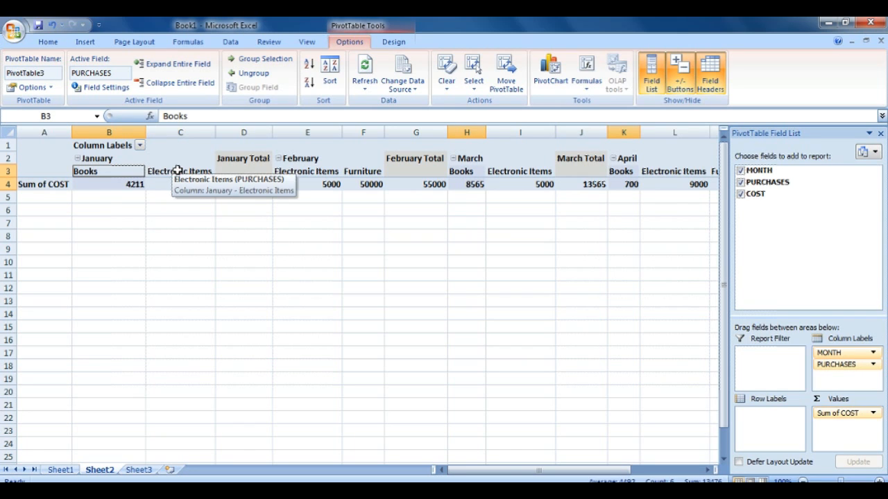
left_click(872, 364)
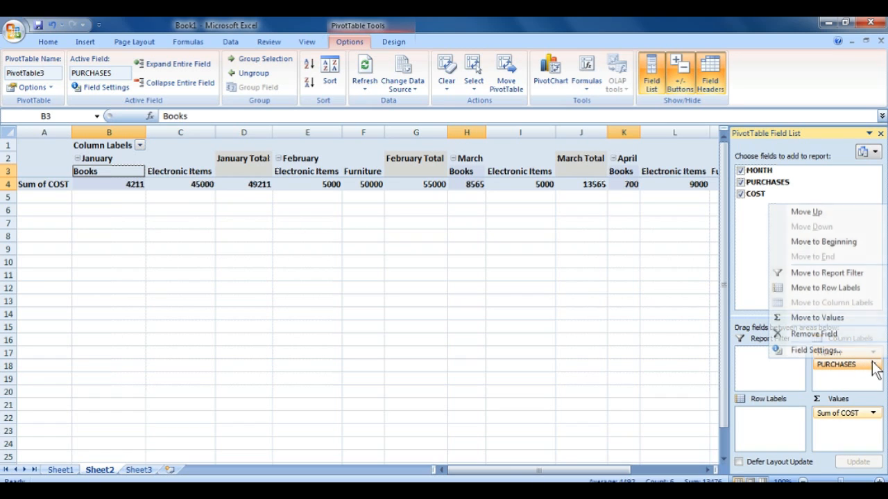
left_click(836, 292)
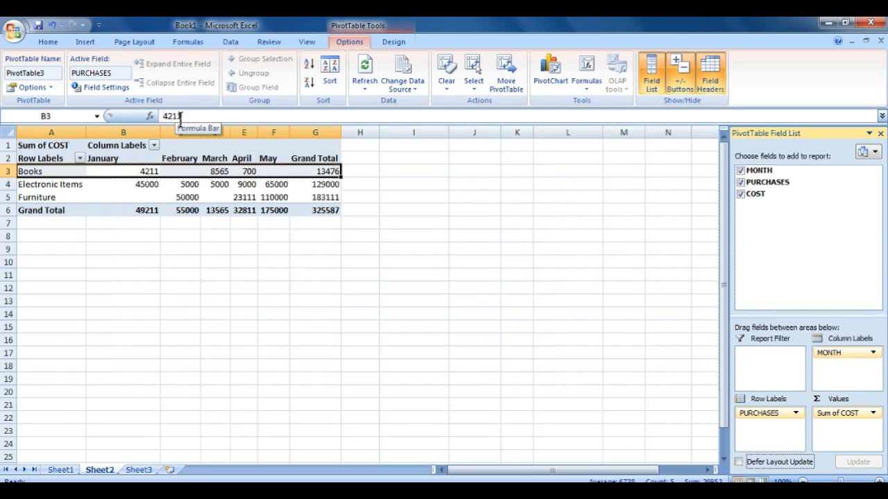
key("super")
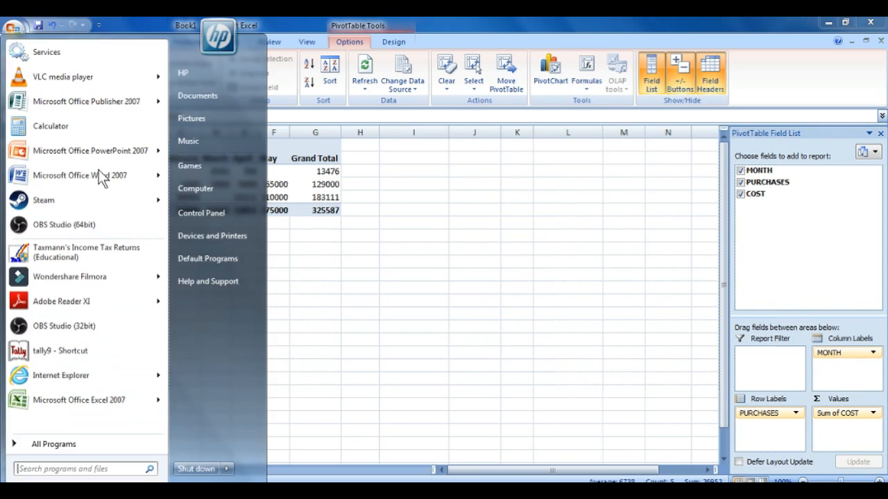
key("super")
Filter the PivotTable's row labels to show only Books, excluding Electronic Items and Furniture.
mouse_move(97, 170)
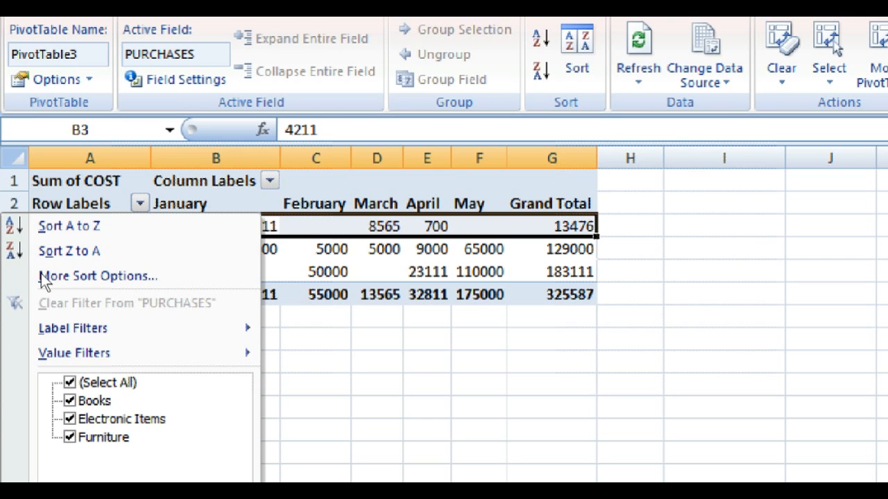
left_click(69, 419)
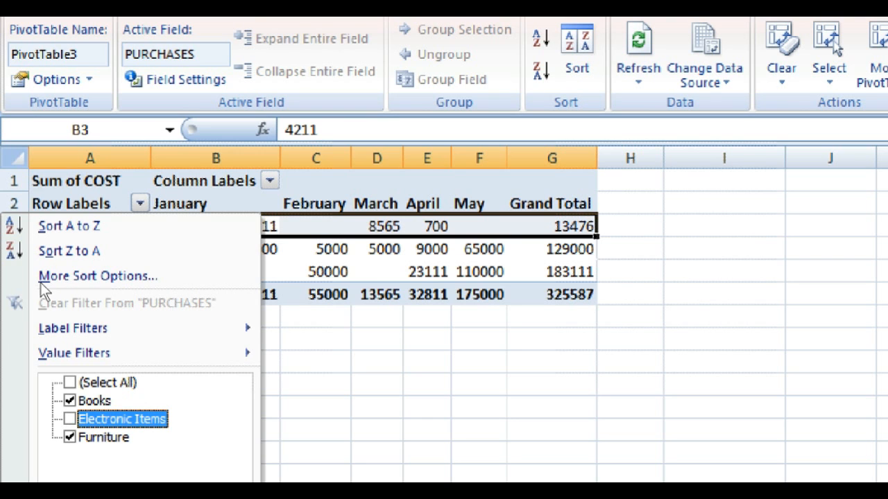
key("Down")
key("space")
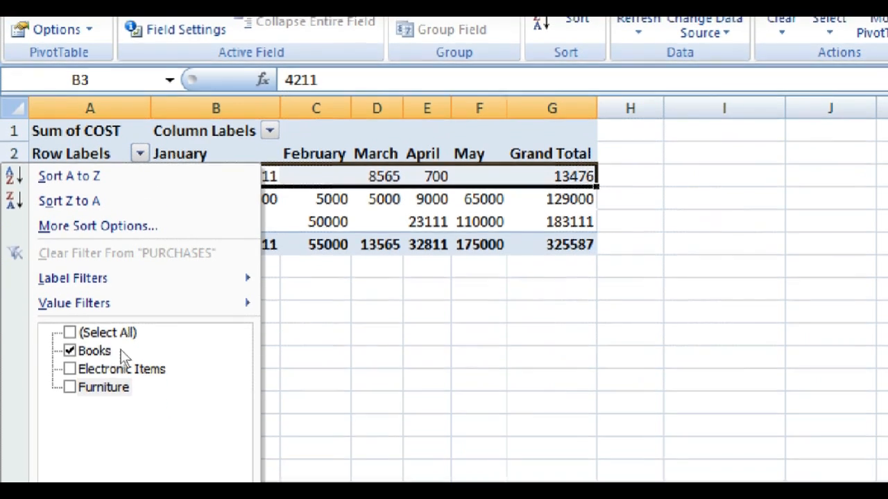
key("Return")
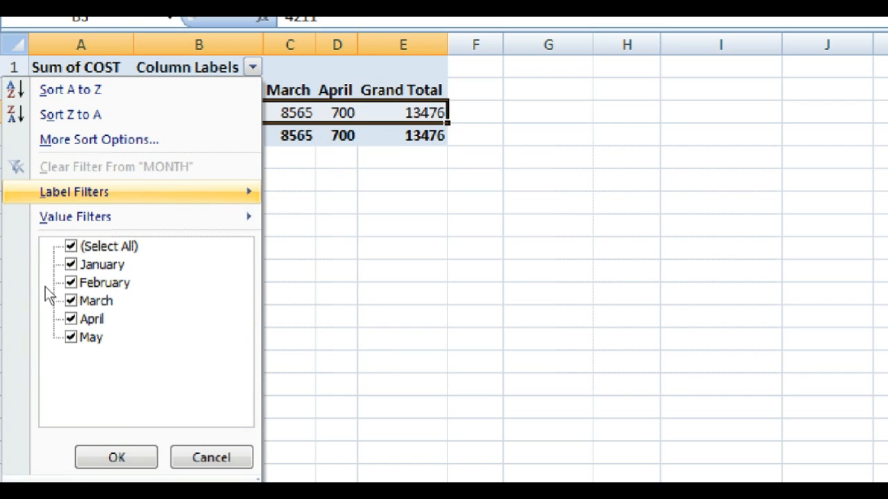
Filter the PivotTable's column labels to show only May, excluding January through April.
left_click(71, 319)
left_click(71, 283)
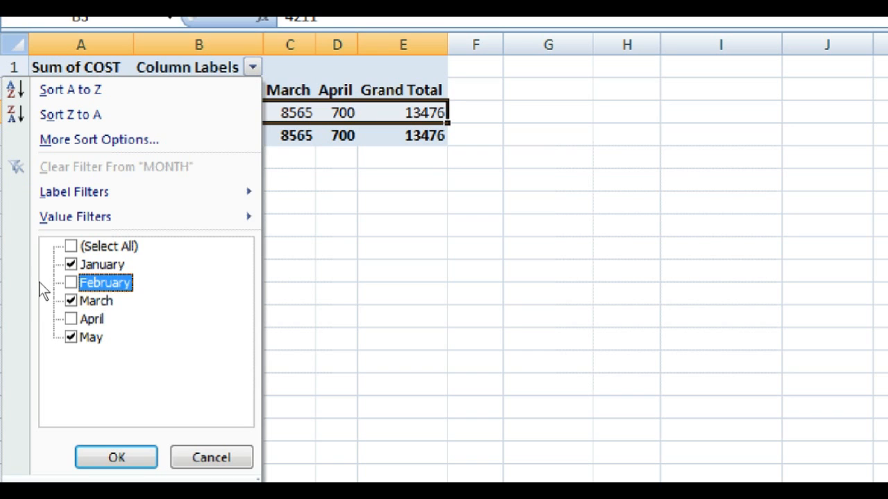
left_click(71, 301)
left_click(71, 265)
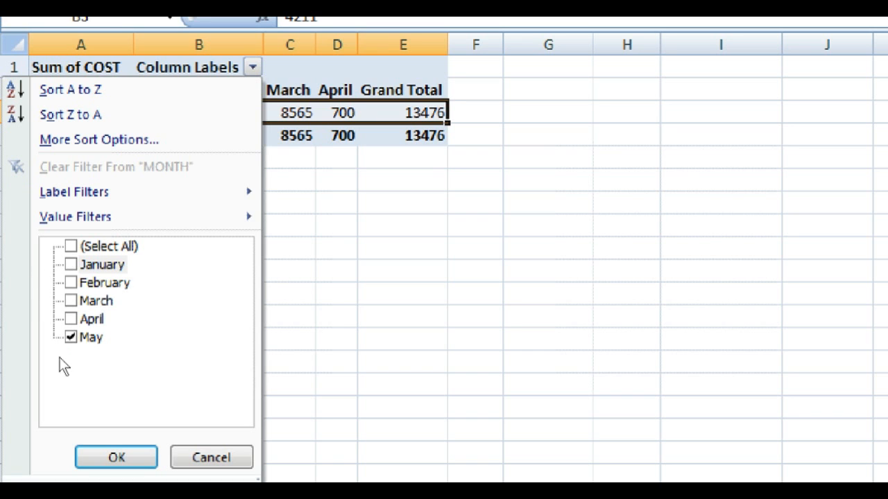
left_click(116, 457)
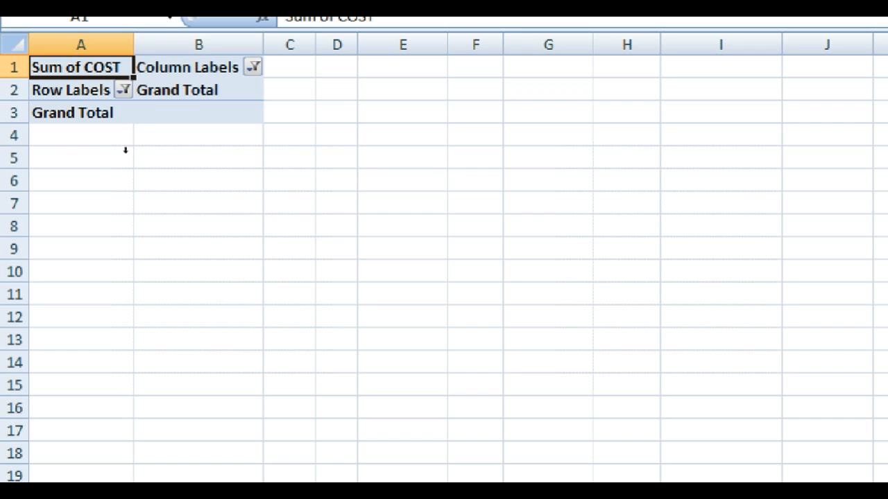
Add January and February to the months included in the column label filter.
left_click(252, 67)
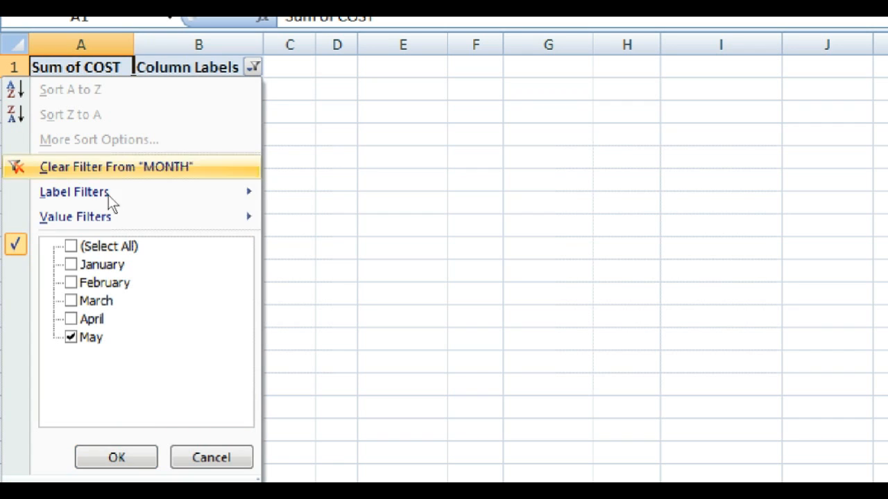
left_click(70, 281)
key("space")
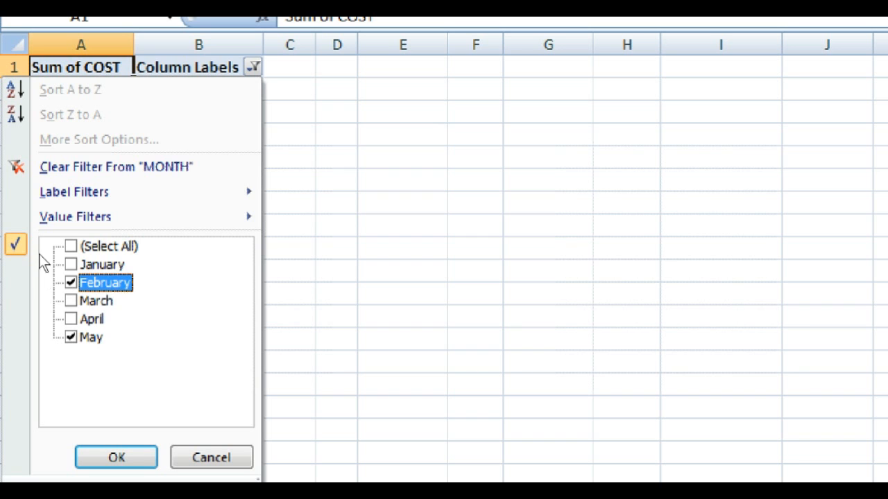
key("Up")
key("space")
key("Return")
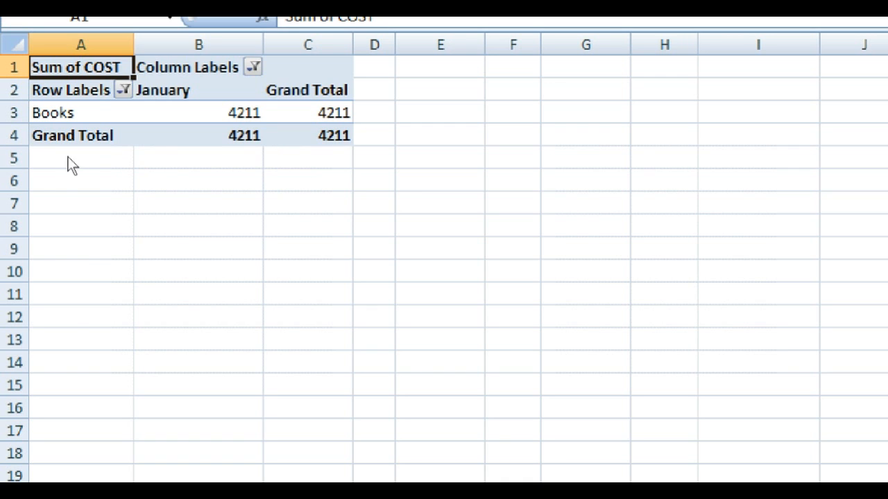
Include all purchase categories in the row label filter again.
left_click(124, 90)
left_click(74, 264)
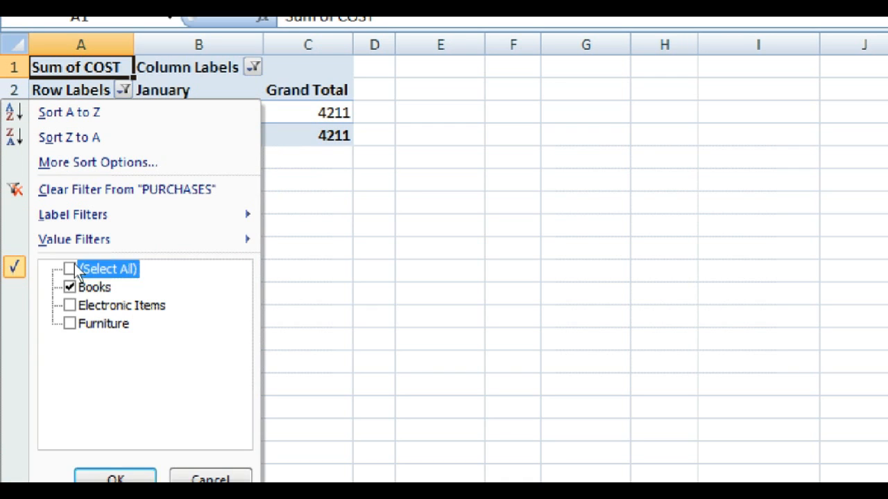
left_click(43, 261)
key("Return")
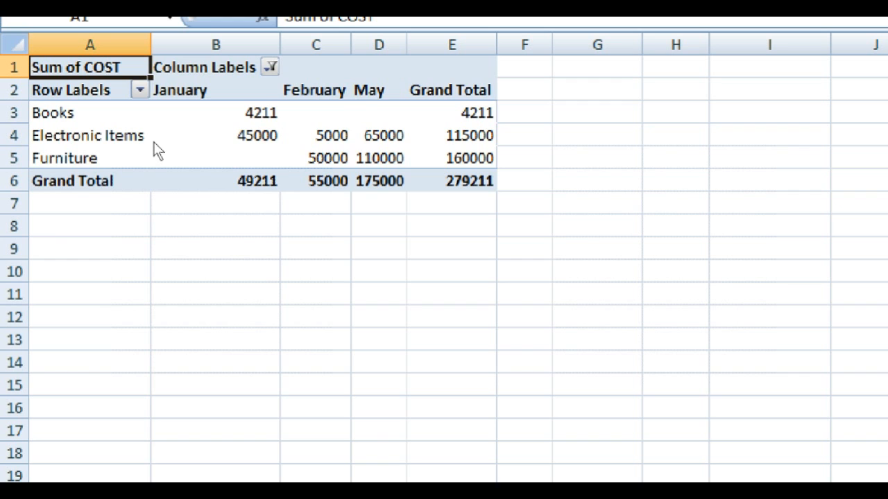
Include all months in the column label filter again.
key("alt+Down")
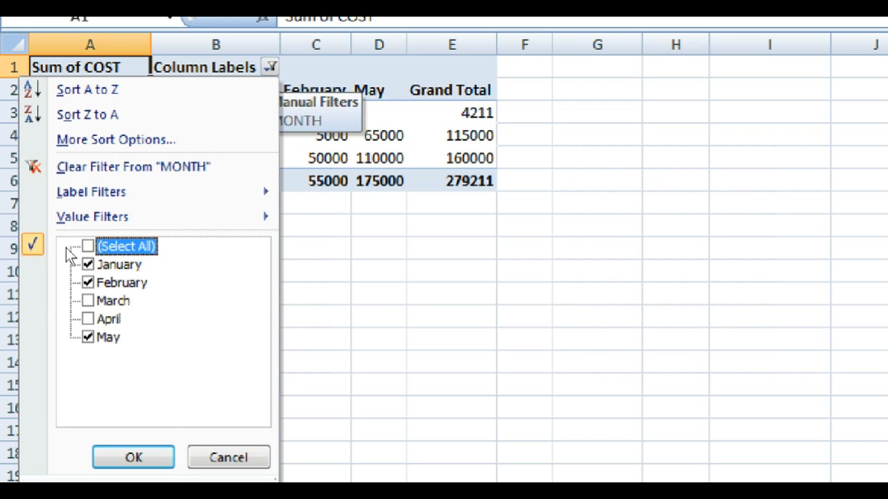
key("space")
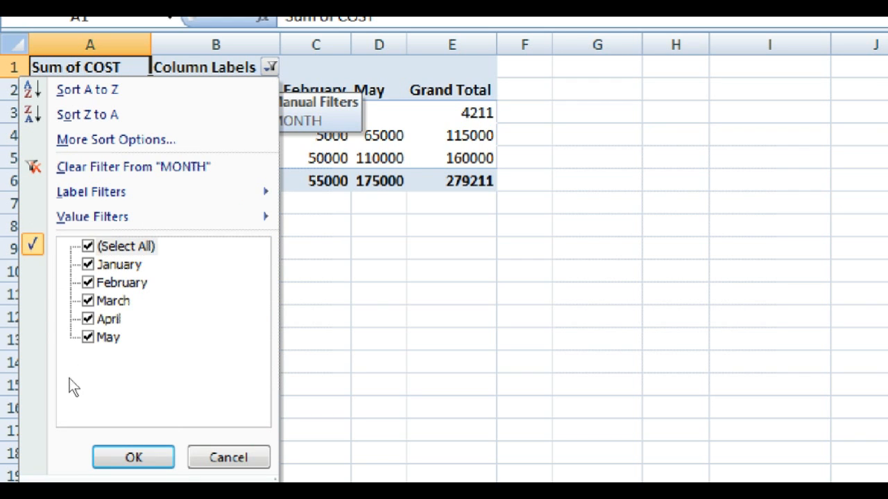
key("Return")
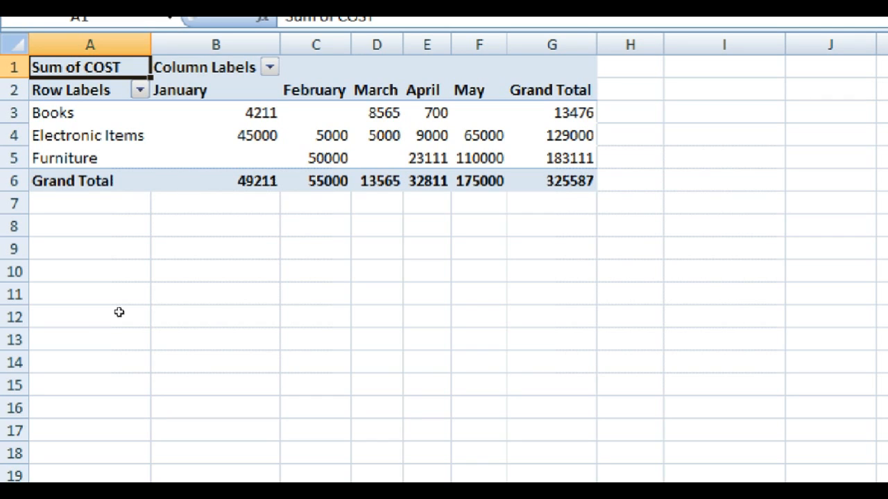
Filter the PivotTable's column labels to show only February.
left_click(270, 67)
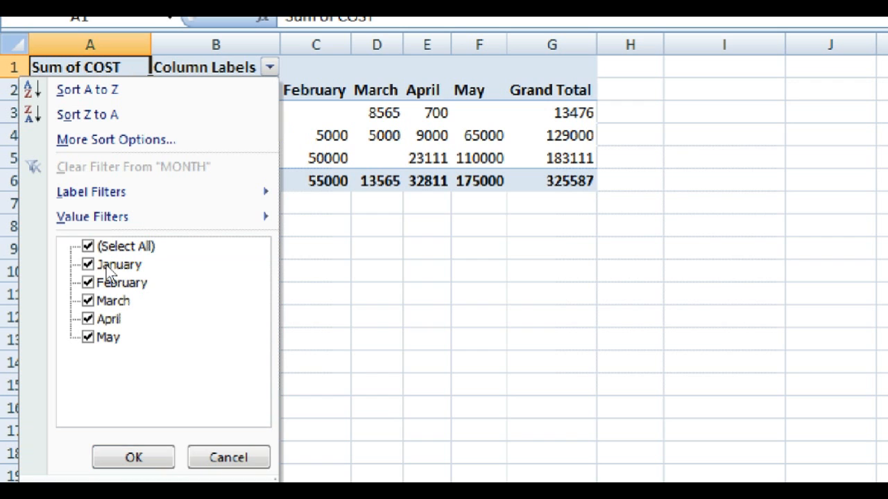
left_click(49, 245)
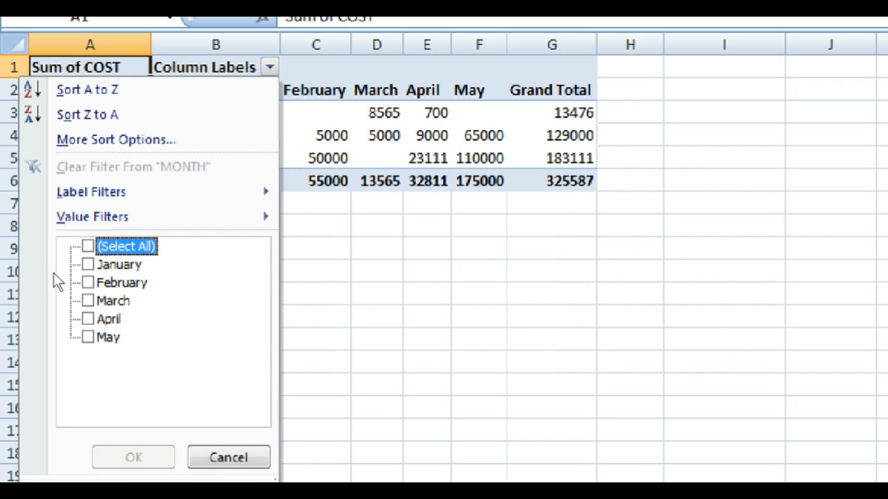
left_click(53, 271)
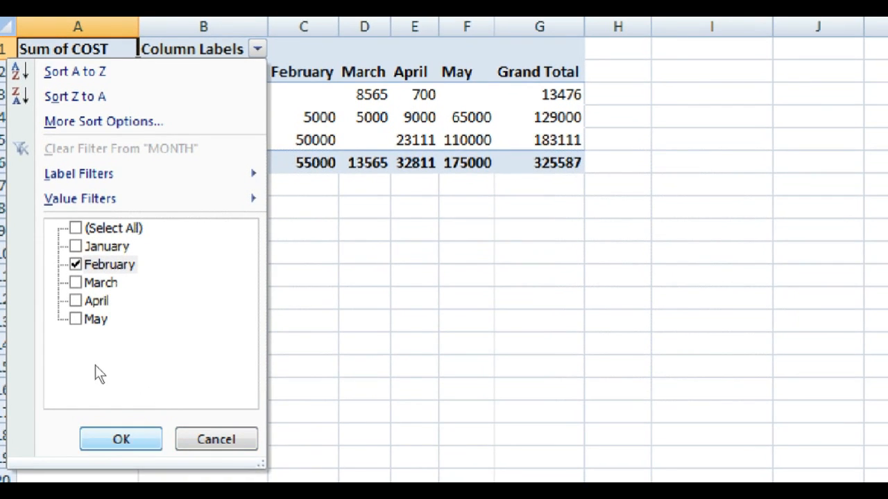
key("Return")
Filter the PivotTable's row labels to show only Electronic Items.
left_click(140, 113)
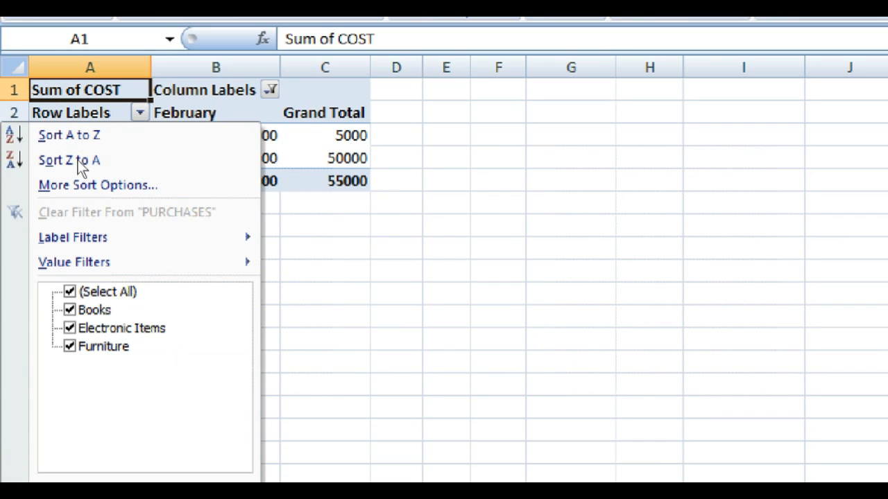
left_click(69, 292)
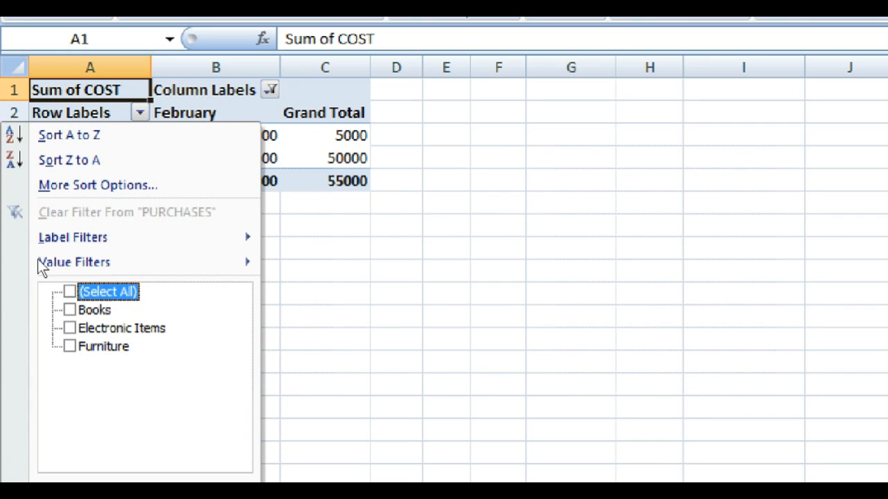
left_click(70, 328)
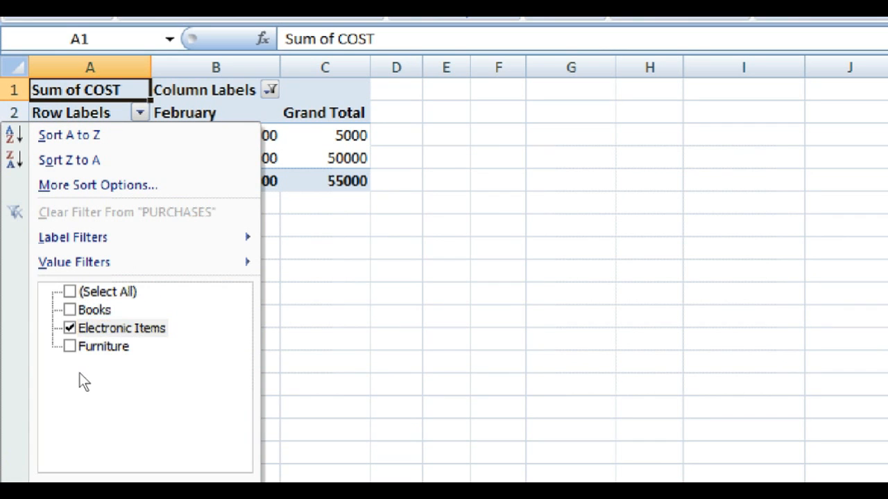
key("Return")
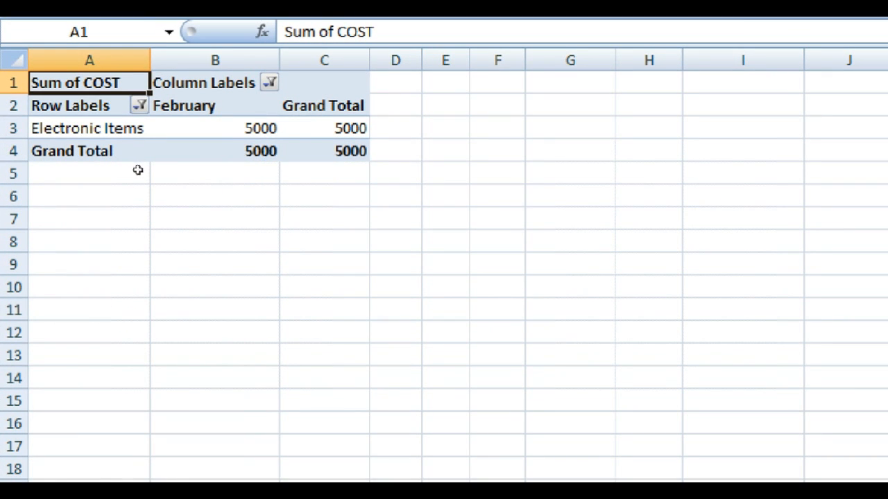